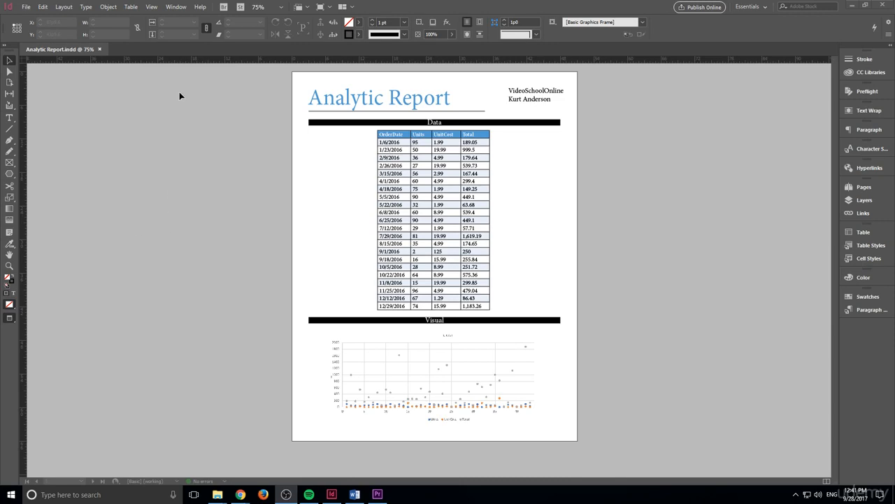
Step: Open the Export dialog for the Analytic Report document and look through the available file formats
{"action": "left_click", "coordinate": [25, 7]}
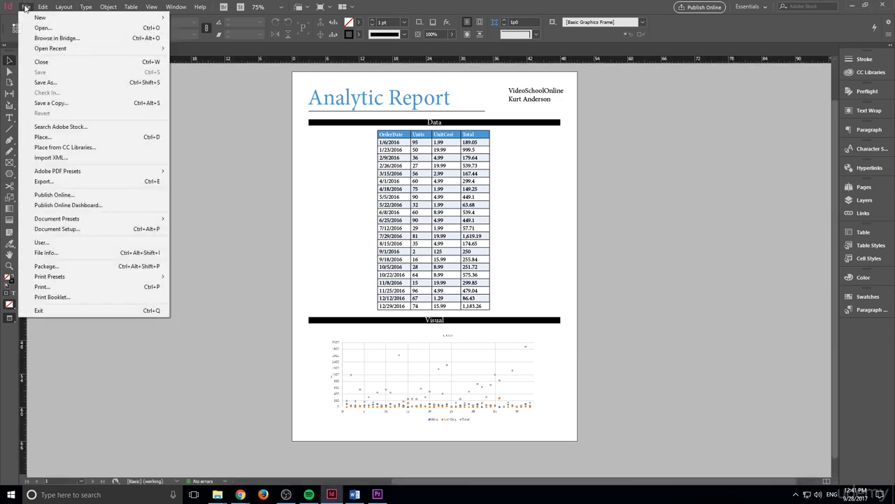
{"action": "left_click", "coordinate": [77, 181]}
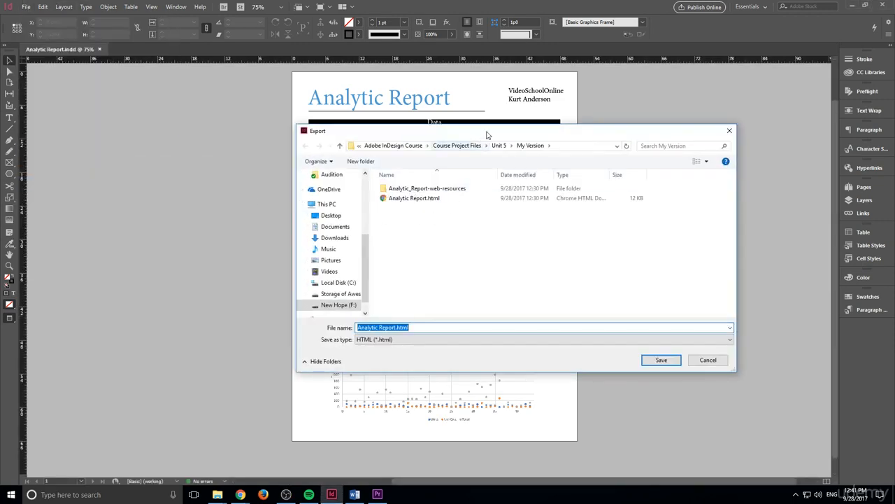
{"action": "left_click_drag", "start_coordinate": [452, 131], "coordinate": [384, 117]}
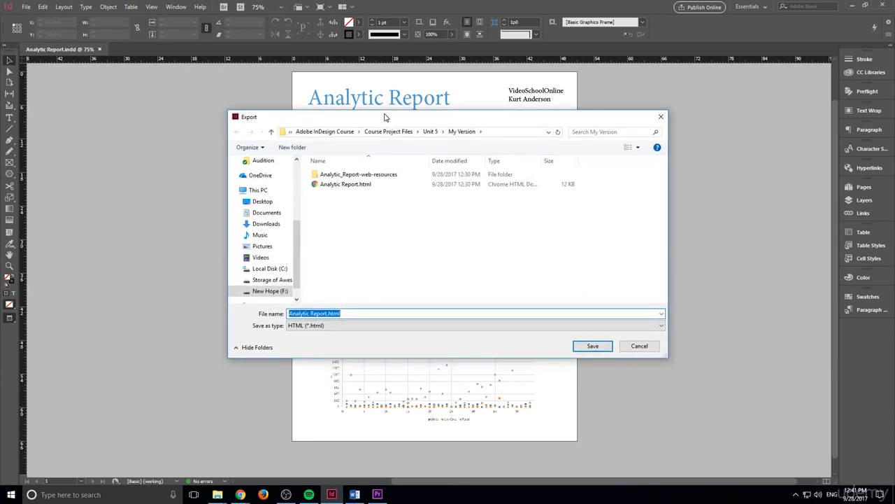
{"action": "left_click", "coordinate": [398, 326]}
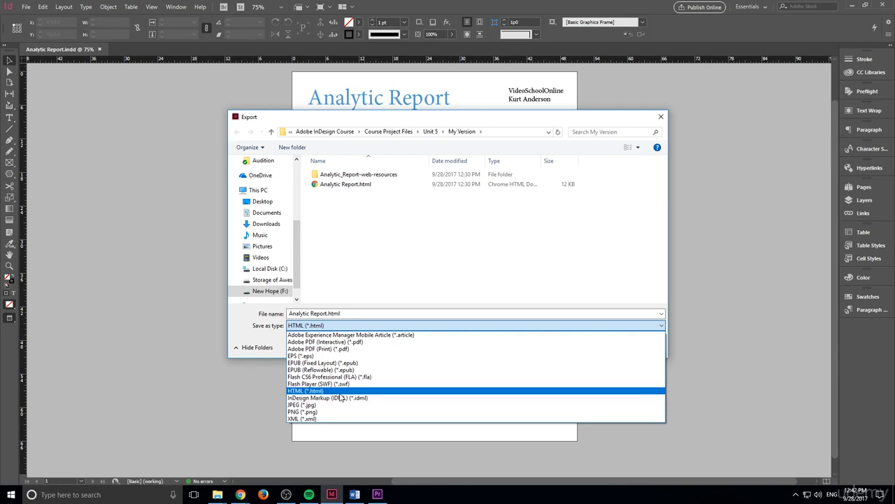
{"action": "left_click", "coordinate": [352, 195]}
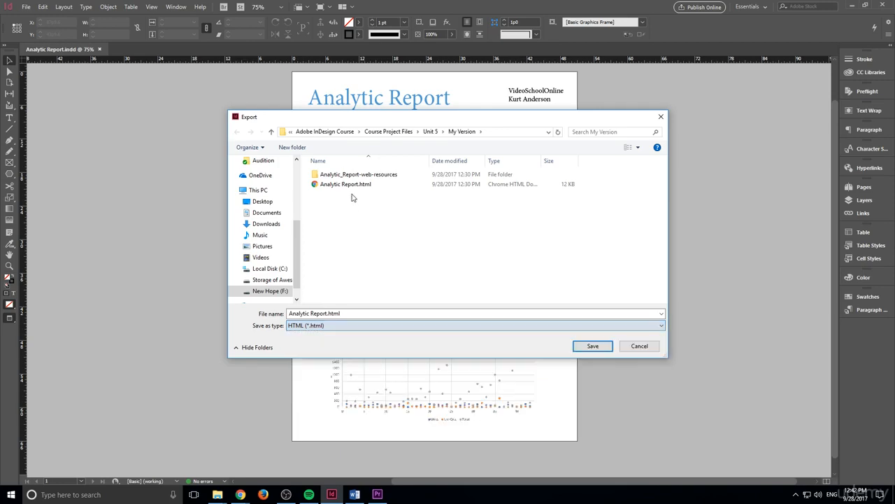
Step: Open the existing Analytic Report.html from the export folder in the browser to examine its layout, and return to the Export dialog
{"action": "right_click", "coordinate": [352, 188]}
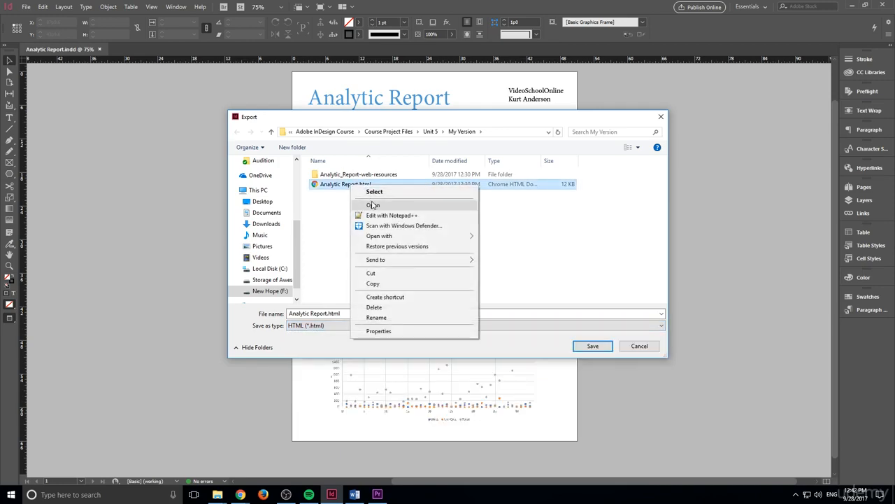
{"action": "left_click", "coordinate": [372, 203]}
{"action": "mouse_move", "coordinate": [396, 6]}
{"action": "left_mouse_down"}
{"action": "mouse_move", "coordinate": [652, 236]}
{"action": "mouse_move", "coordinate": [396, 5]}
{"action": "left_mouse_up"}
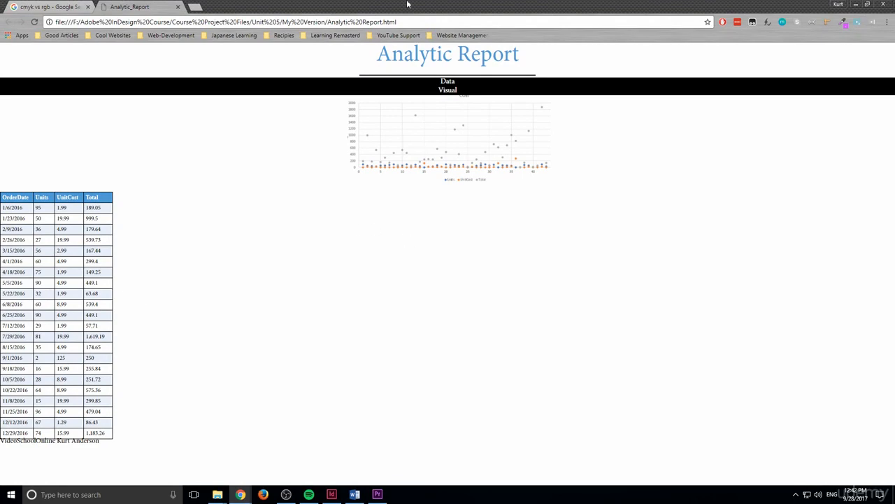
{"action": "left_click_drag", "start_coordinate": [407, 4], "coordinate": [446, 306]}
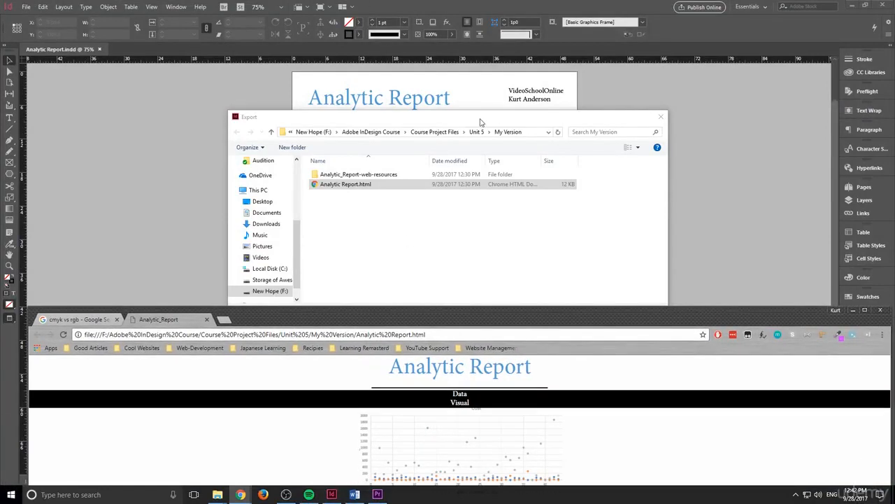
{"action": "double_click", "coordinate": [527, 319]}
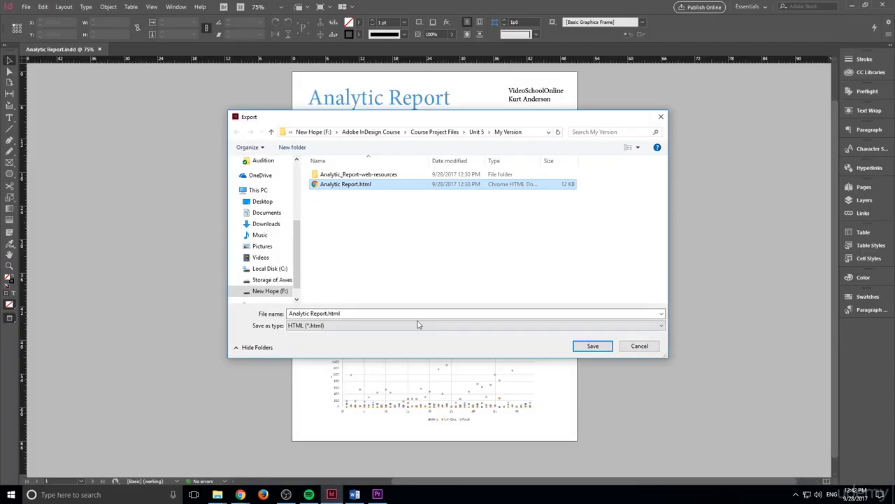
Step: Choose JPEG as the export format and save the file as Analytic Report.jpg in the My Version folder
{"action": "left_click", "coordinate": [418, 324]}
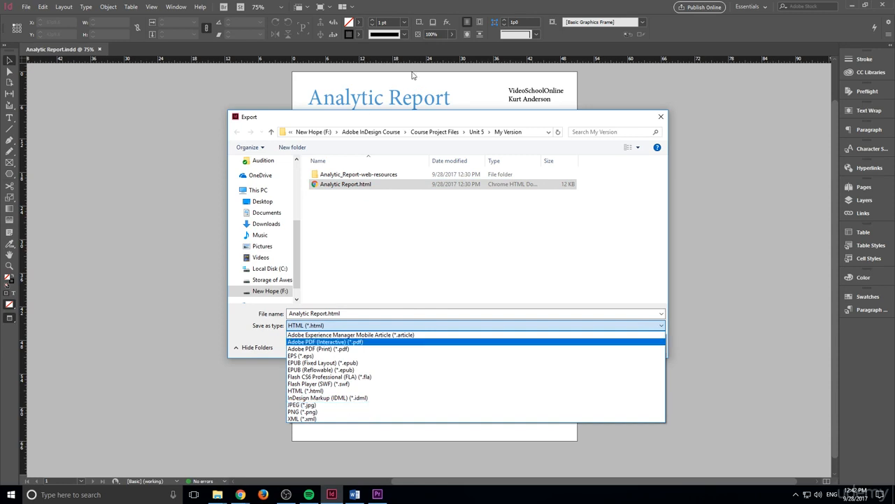
{"action": "left_click", "coordinate": [346, 405]}
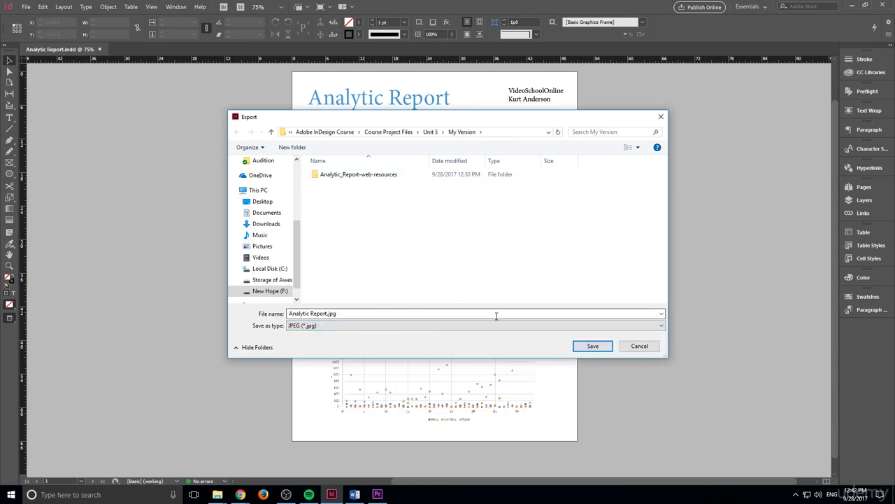
{"action": "left_click", "coordinate": [605, 349]}
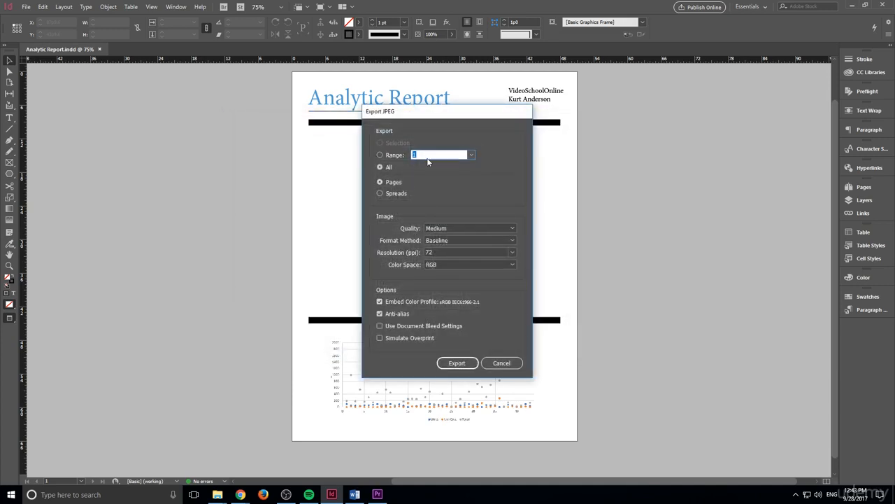
Step: Check the color space choices for the JPEG, set it to RGB, and export the image
{"action": "left_click", "coordinate": [454, 264]}
{"action": "left_click", "coordinate": [454, 265]}
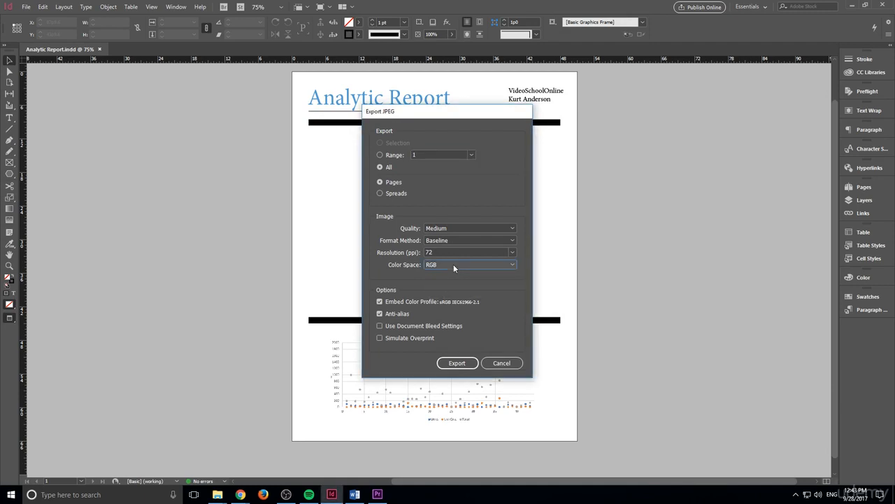
{"action": "left_click", "coordinate": [453, 263]}
{"action": "key", "text": "Down"}
{"action": "key", "text": "Return"}
{"action": "left_click", "coordinate": [453, 265]}
{"action": "left_click", "coordinate": [449, 272]}
{"action": "left_click", "coordinate": [451, 360]}
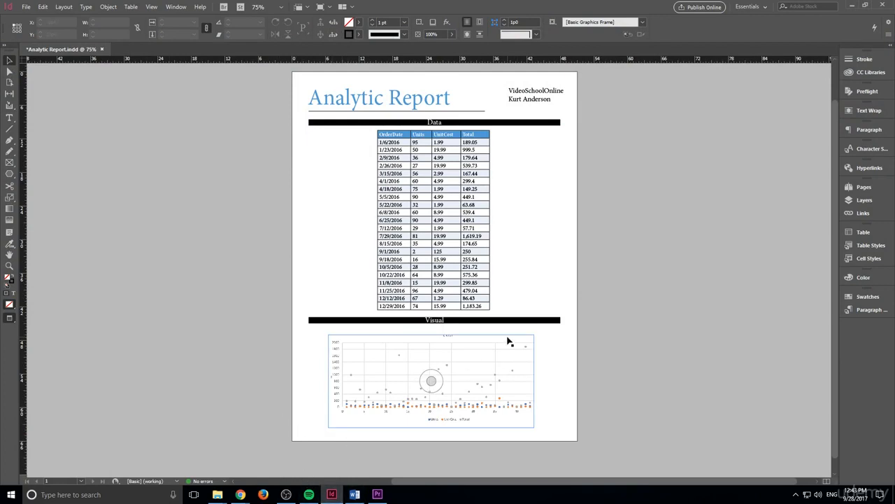
Step: Open the exported Analytic Report.jpg from its folder to inspect it, and return to the InDesign document
{"action": "key", "text": "alt+Tab"}
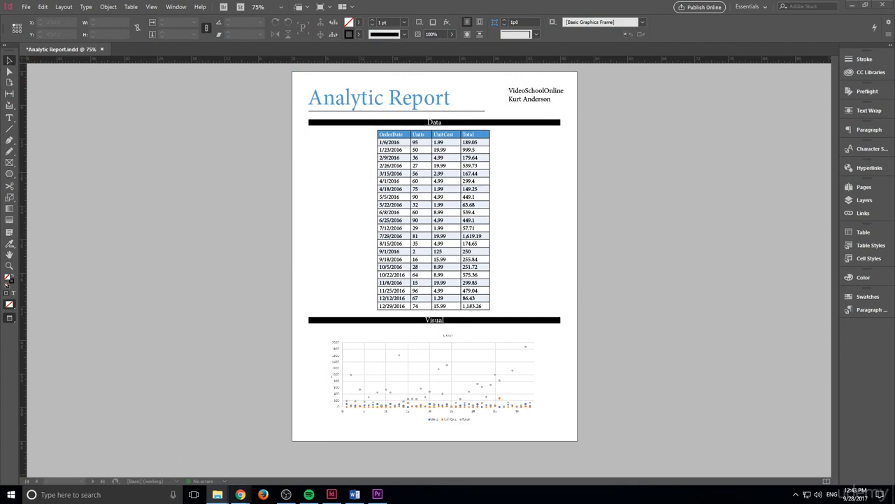
{"action": "mouse_move", "coordinate": [218, 494]}
{"action": "left_click", "coordinate": [329, 454]}
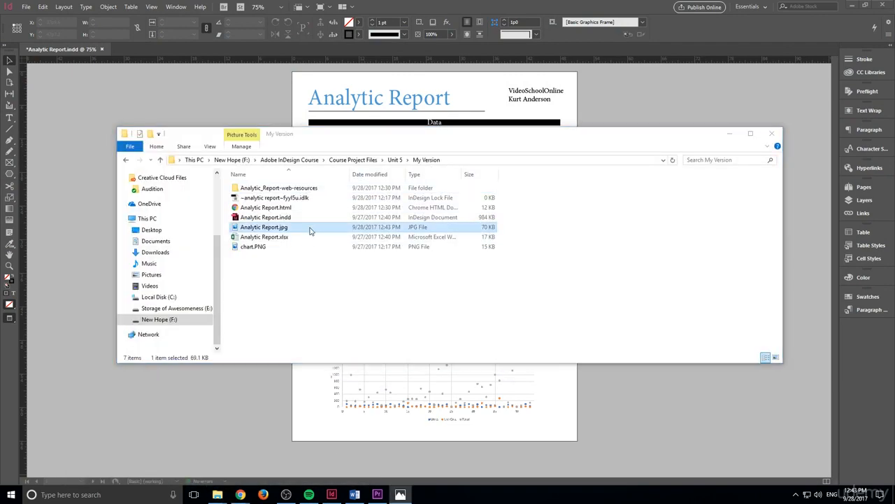
{"action": "double_click", "coordinate": [306, 229]}
{"action": "scroll", "coordinate": [399, 211], "scroll_direction": "down", "scroll_amount": 1}
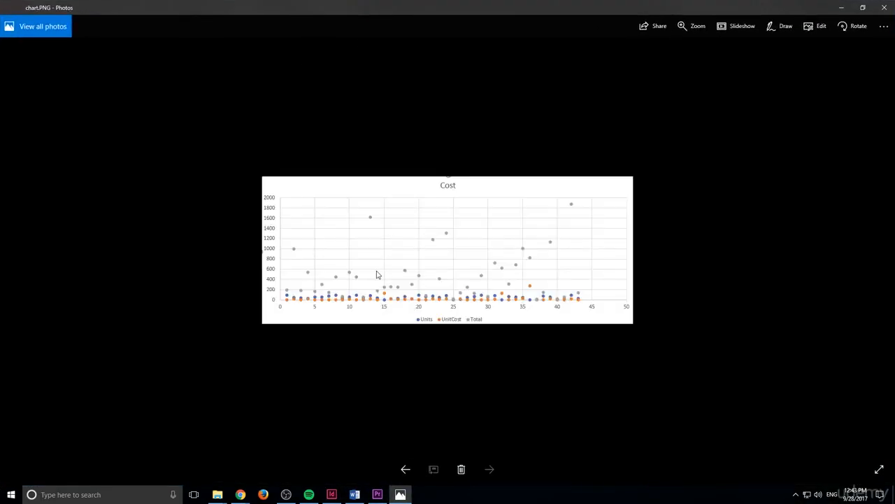
{"action": "scroll", "coordinate": [376, 271], "scroll_direction": "up", "scroll_amount": 1}
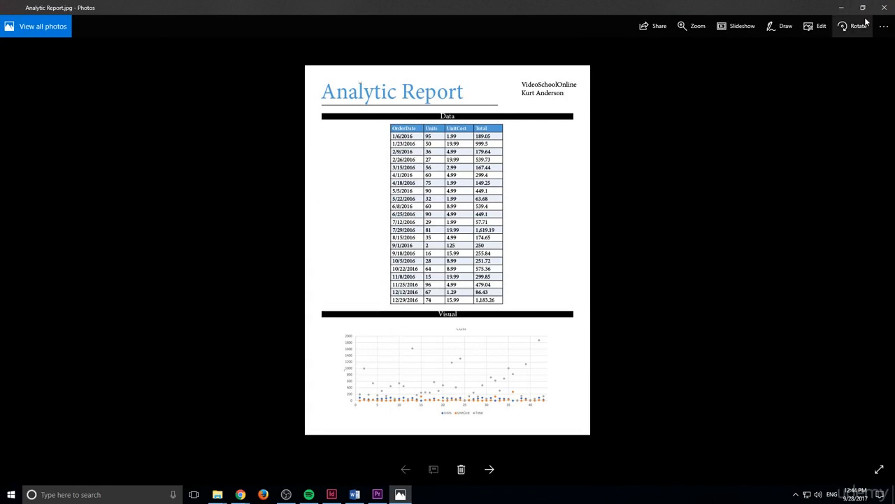
{"action": "left_click", "coordinate": [884, 7]}
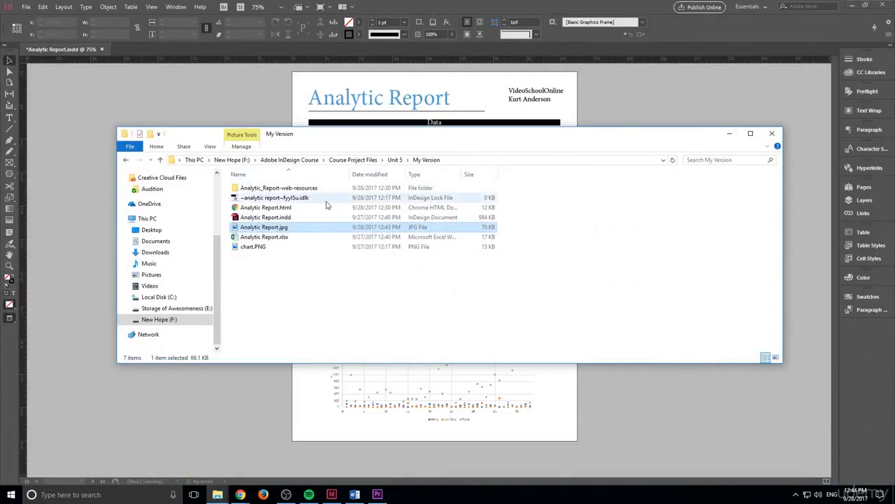
{"action": "left_click", "coordinate": [729, 133]}
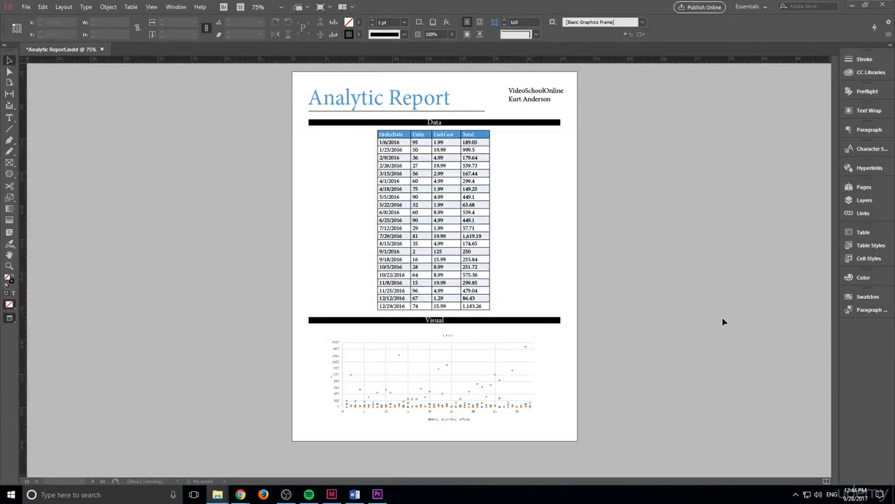
Step: Start exporting the document as Adobe PDF (Interactive) under the file name Analytic Report.pdf
{"action": "left_click", "coordinate": [26, 6]}
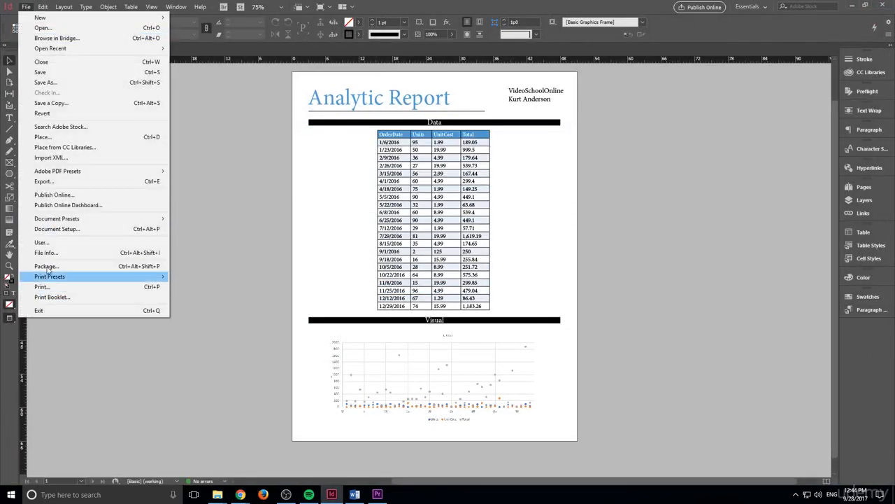
{"action": "left_click", "coordinate": [43, 181]}
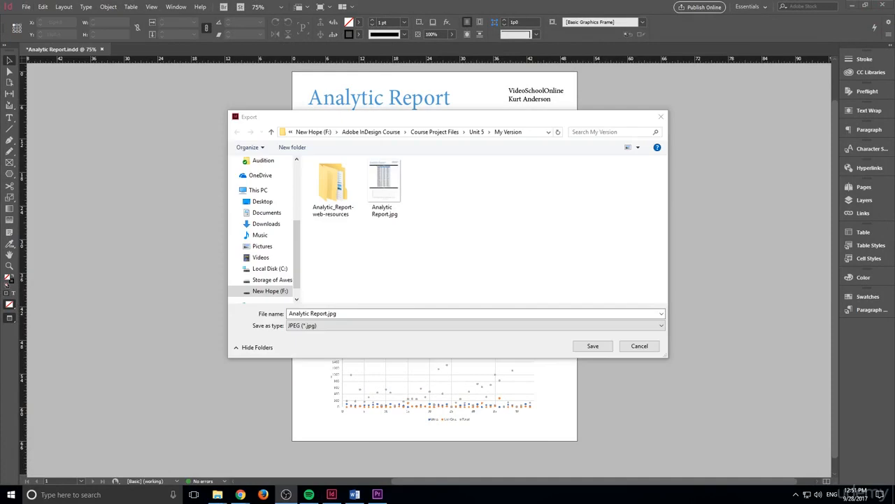
{"action": "left_click", "coordinate": [387, 325]}
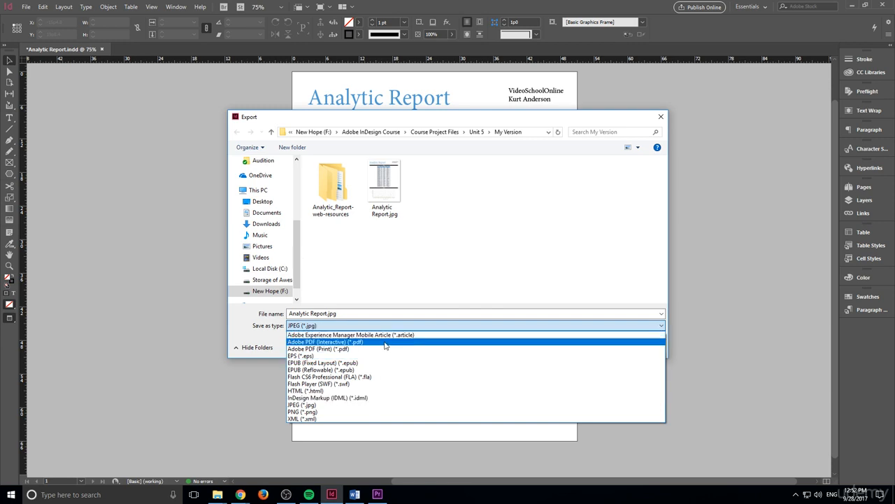
{"action": "left_click", "coordinate": [416, 279]}
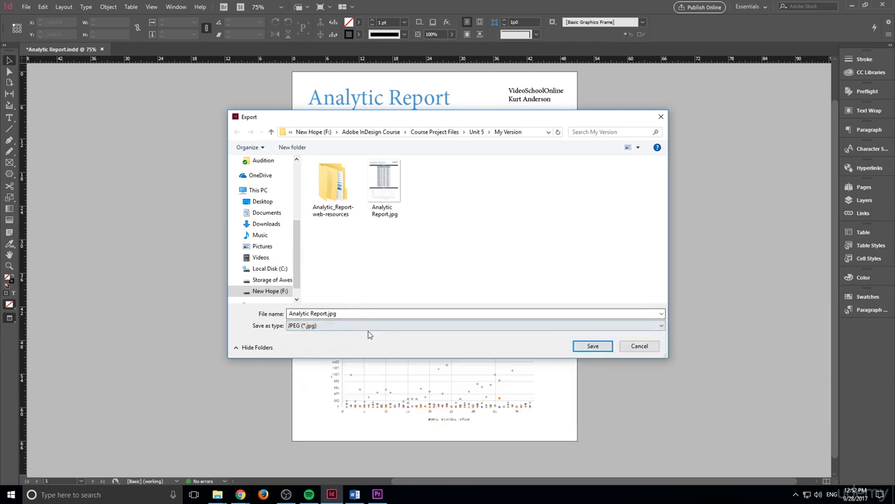
{"action": "left_click", "coordinate": [435, 325]}
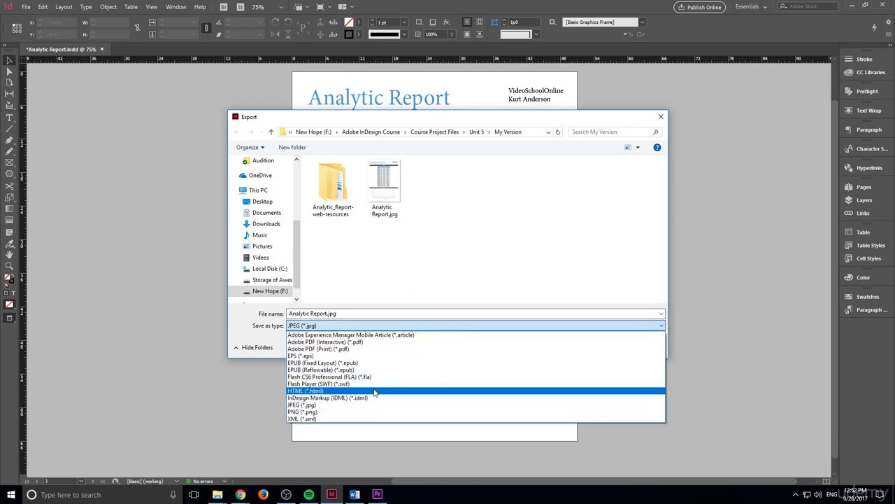
{"action": "left_click", "coordinate": [369, 343]}
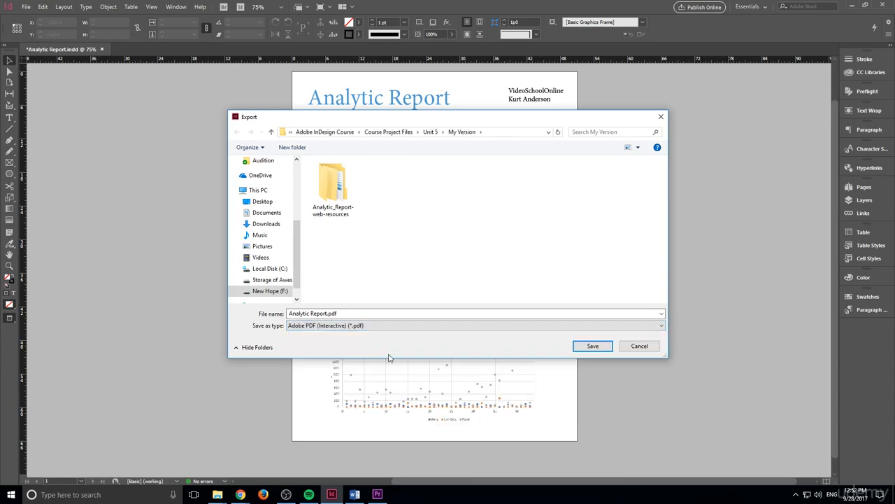
{"action": "left_click", "coordinate": [576, 348]}
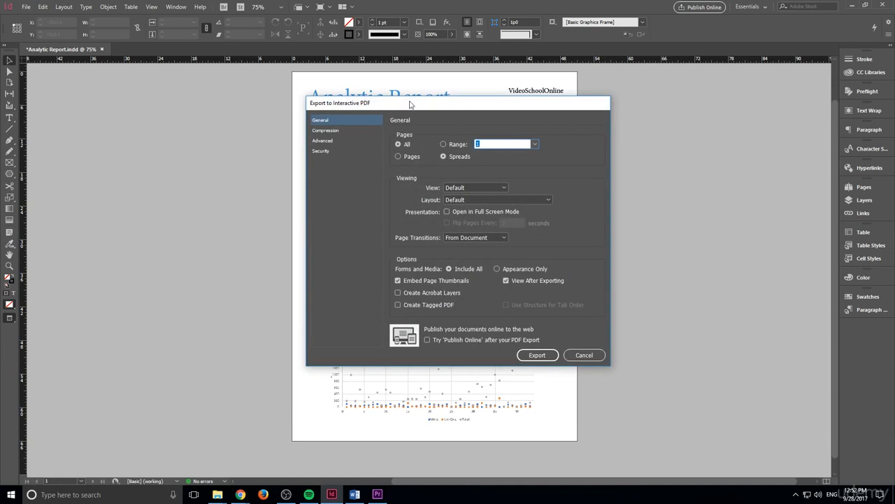
Step: Review the Advanced and Compression settings of the interactive PDF export
{"action": "left_click_drag", "start_coordinate": [411, 100], "coordinate": [390, 144]}
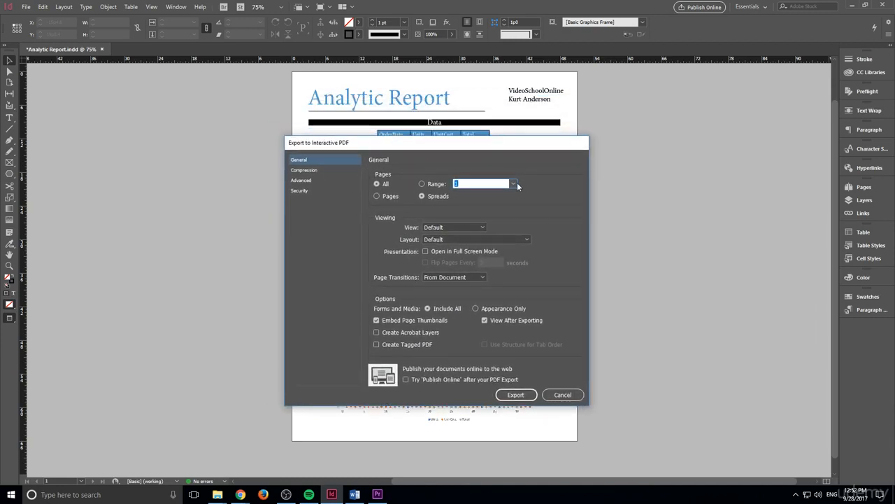
{"action": "left_click", "coordinate": [307, 179]}
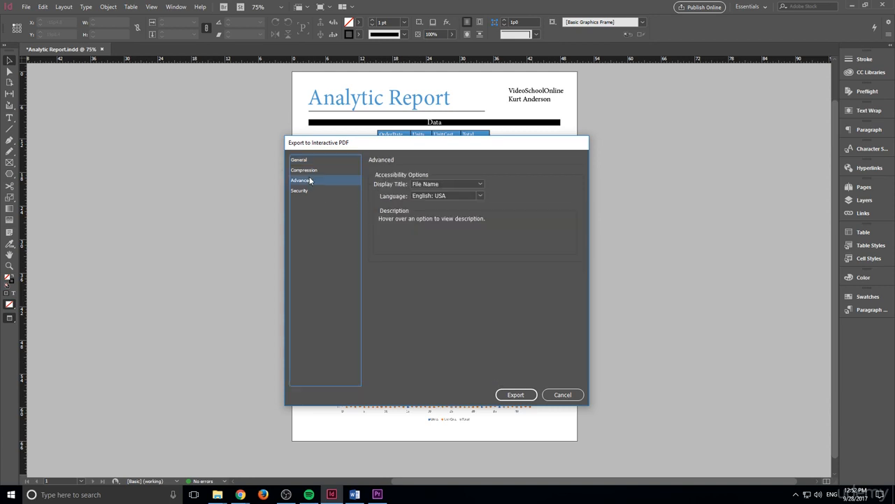
{"action": "left_click", "coordinate": [308, 170]}
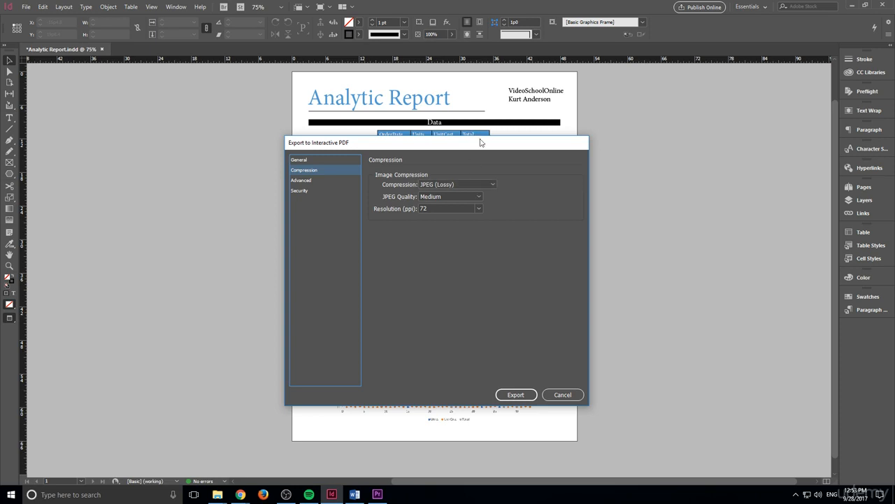
{"action": "left_click_drag", "start_coordinate": [480, 138], "coordinate": [548, 203]}
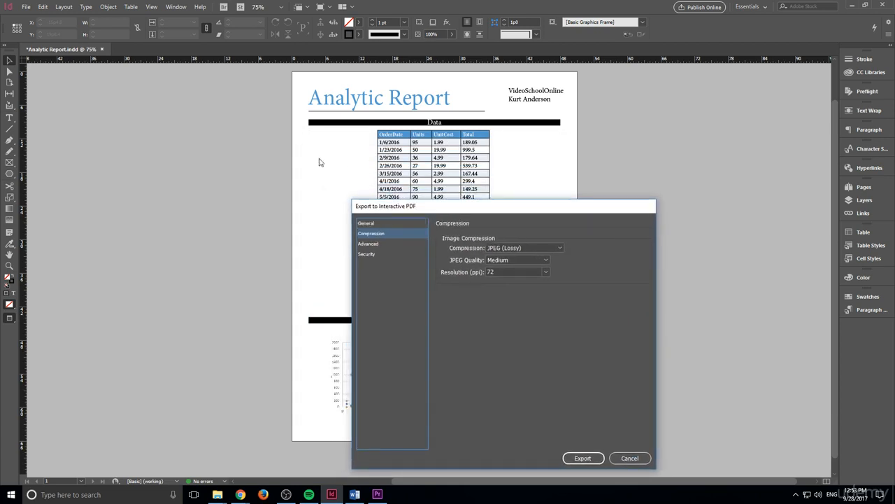
{"action": "left_click_drag", "start_coordinate": [463, 203], "coordinate": [400, 122]}
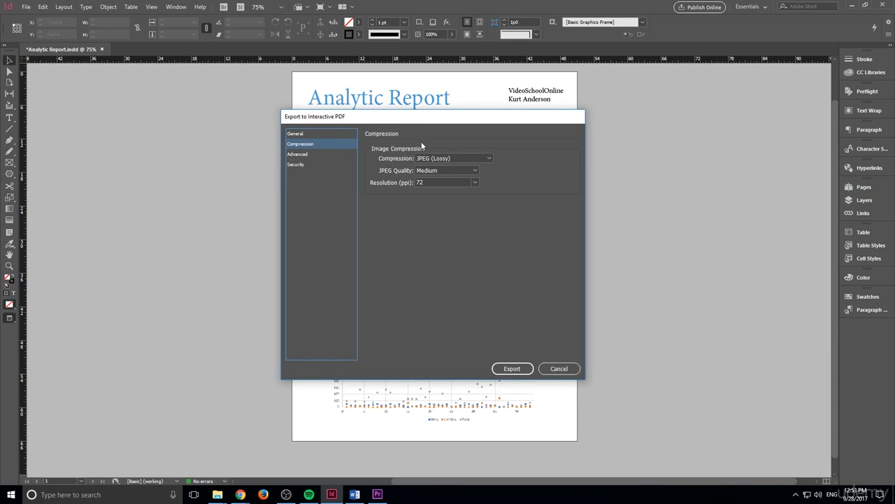
Step: Try Maximum JPEG quality for the PDF's images and set it back to Medium
{"action": "left_click", "coordinate": [439, 175]}
{"action": "left_click", "coordinate": [438, 219]}
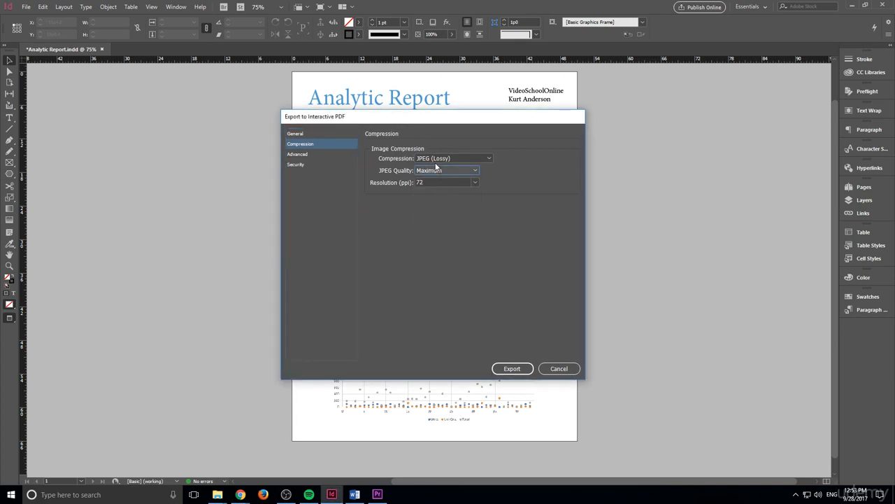
{"action": "left_click", "coordinate": [435, 170]}
{"action": "left_click", "coordinate": [435, 199]}
Step: Try Automatic image compression for the interactive PDF and set it back to JPEG (Lossy)
{"action": "left_click", "coordinate": [429, 156]}
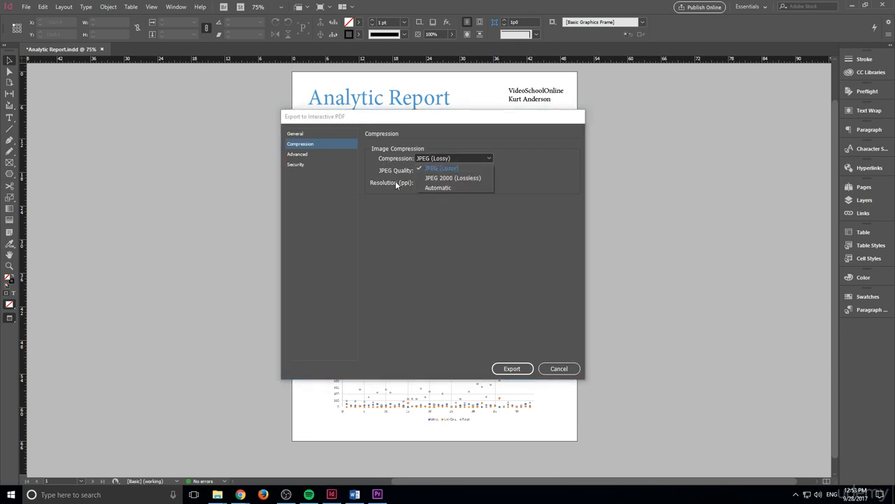
{"action": "left_click", "coordinate": [396, 181]}
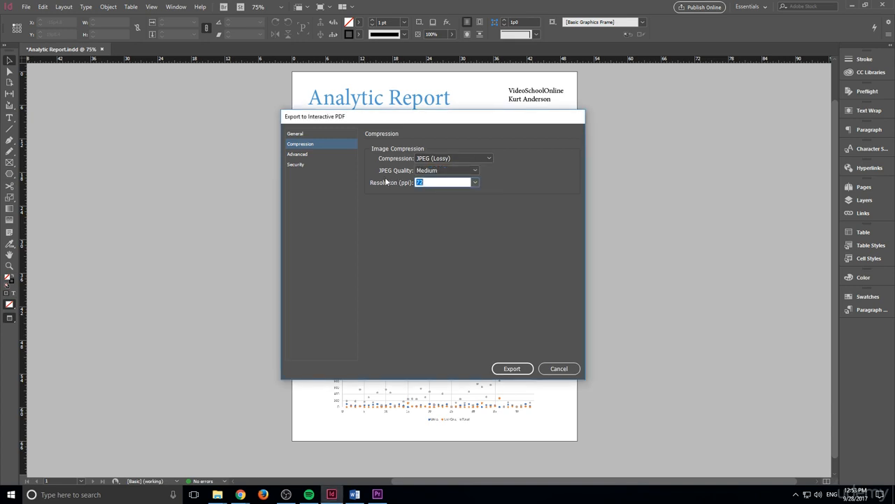
{"action": "left_click", "coordinate": [422, 157]}
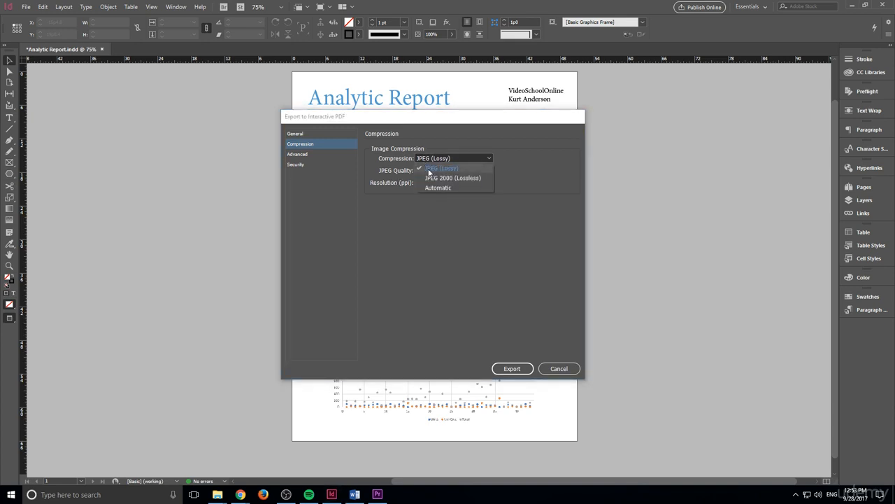
{"action": "left_click", "coordinate": [431, 186]}
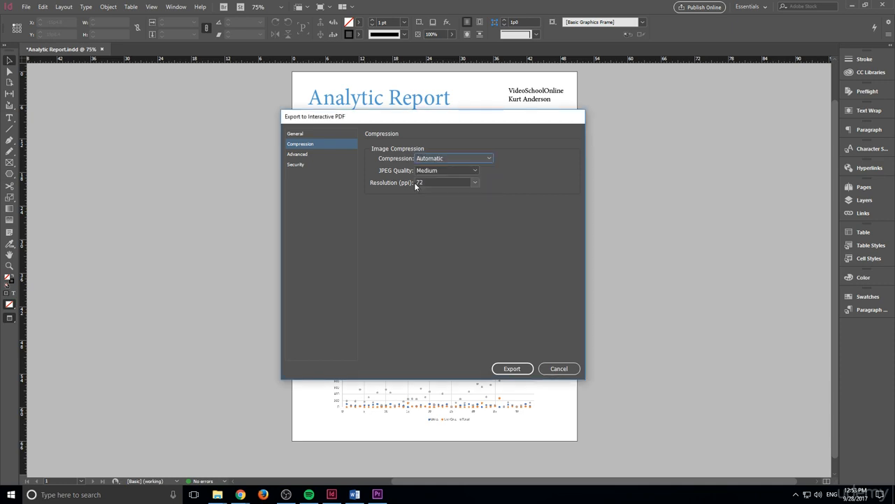
{"action": "left_click", "coordinate": [433, 159]}
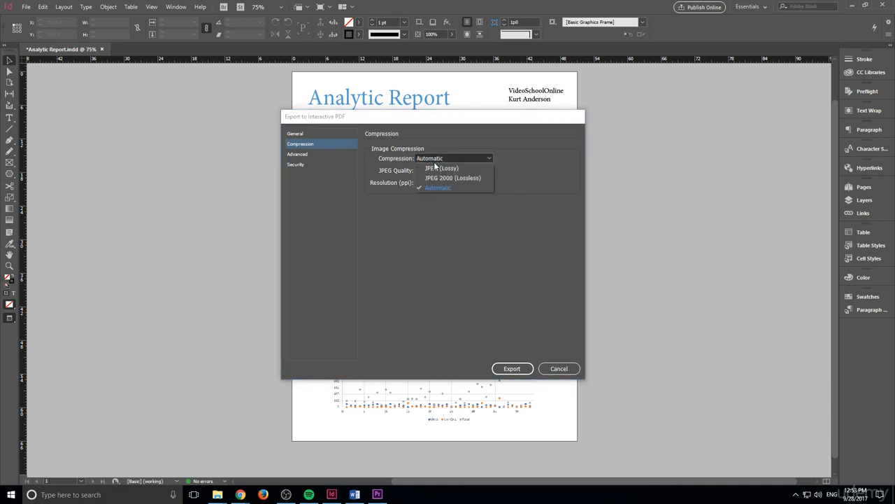
{"action": "left_click", "coordinate": [434, 167]}
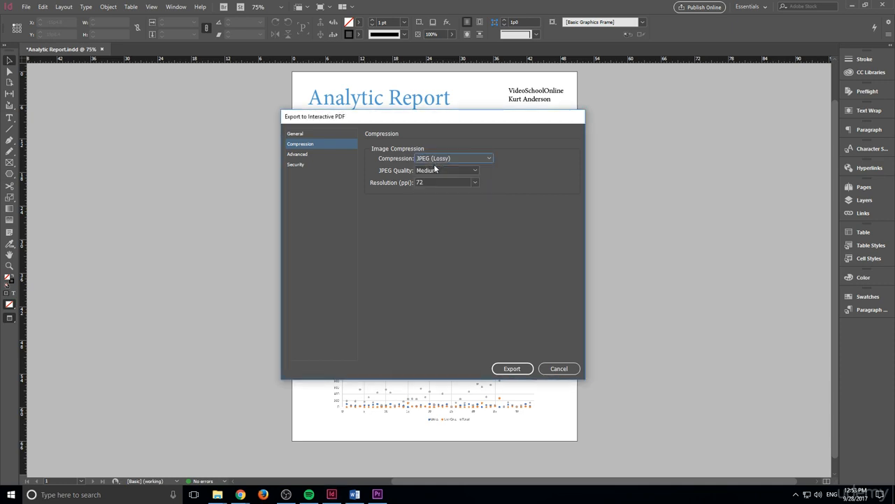
Step: Require a password to open the exported PDF and enter the document open password
{"action": "left_click", "coordinate": [332, 164]}
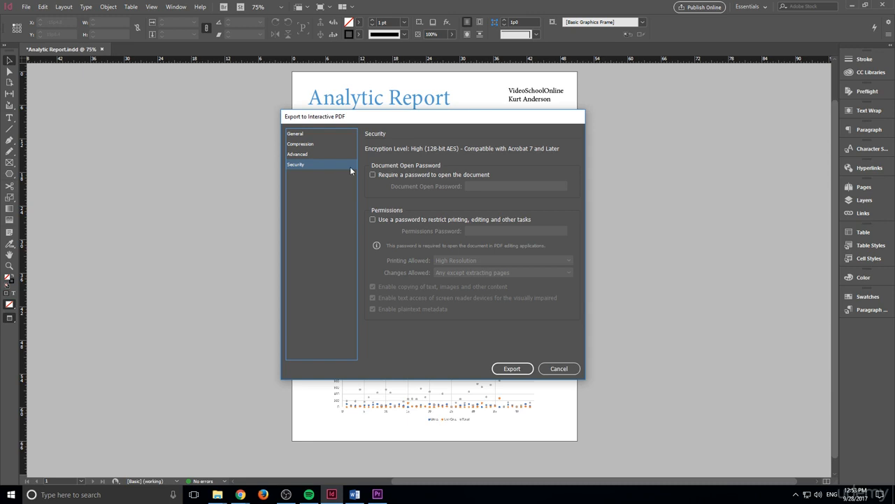
{"action": "left_click", "coordinate": [373, 174]}
{"action": "left_click", "coordinate": [482, 184]}
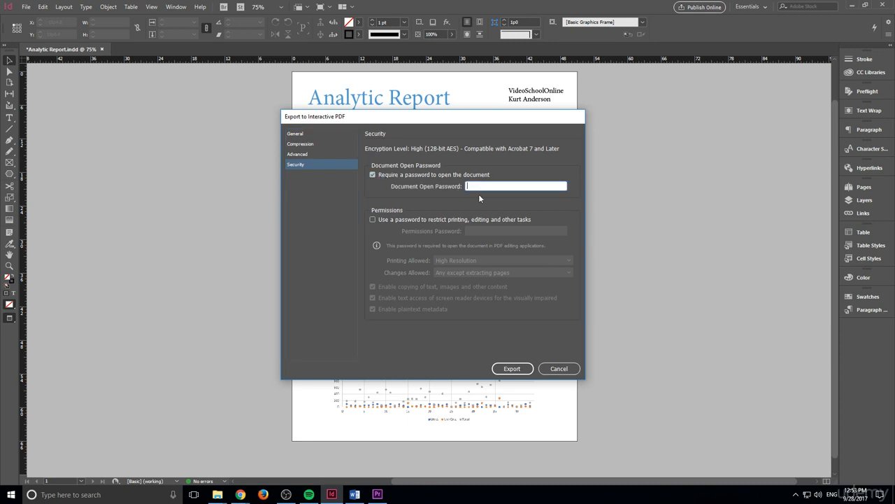
{"action": "type", "text": "******"}
{"action": "key", "text": "BackSpace"}
{"action": "key", "text": "BackSpace"}
{"action": "key", "text": "BackSpace"}
{"action": "key", "text": "BackSpace"}
{"action": "key", "text": "BackSpace"}
{"action": "key", "text": "BackSpace"}
{"action": "key", "text": "BackSpace"}
{"action": "type", "text": "********"}
Step: Export the interactive PDF, confirming the document open password and accepting the conversion of CMYK colors to RGB
{"action": "left_click", "coordinate": [512, 369]}
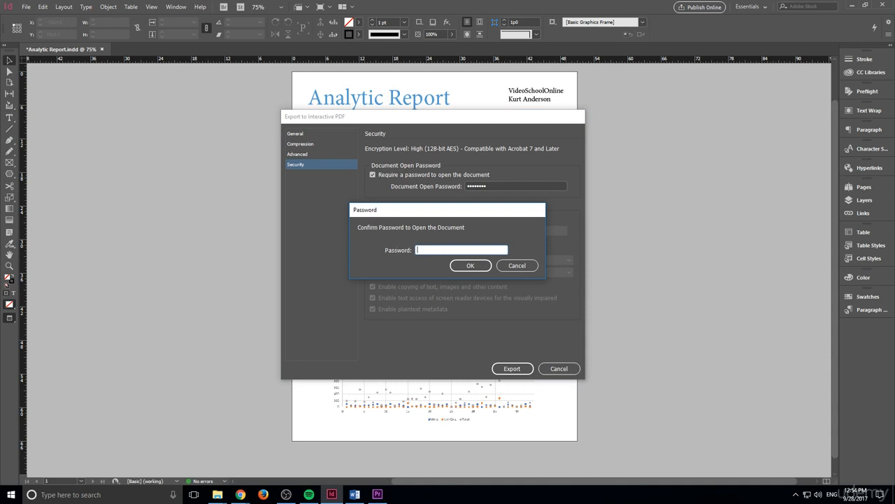
{"action": "type", "text": "password"}
{"action": "key", "text": "Return"}
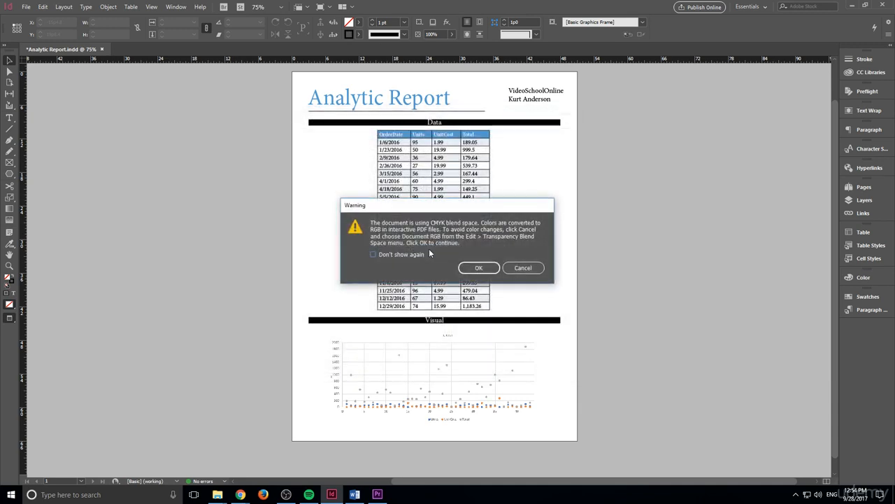
{"action": "left_click", "coordinate": [479, 269]}
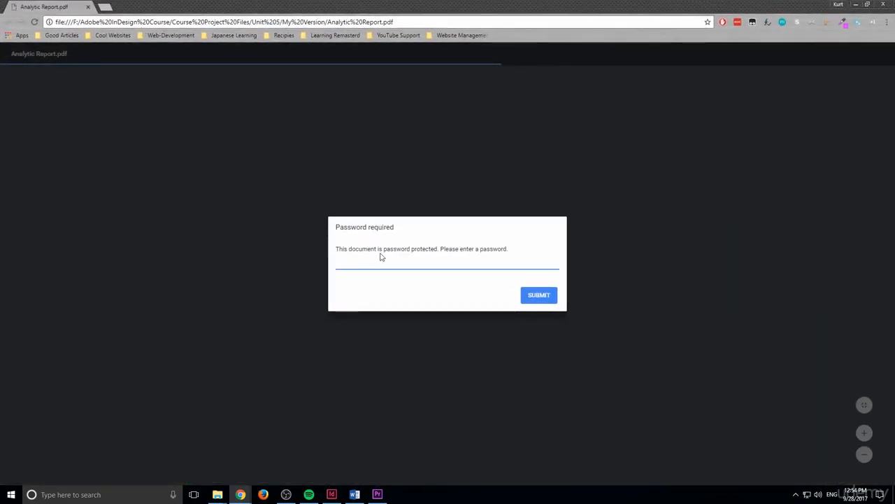
Step: Unlock the exported Analytic Report.pdf with its password, look through the page, and close the browser
{"action": "type", "text": "•••••••"}
{"action": "key", "text": "Return"}
{"action": "scroll", "coordinate": [382, 257], "scroll_direction": "down", "scroll_amount": 1}
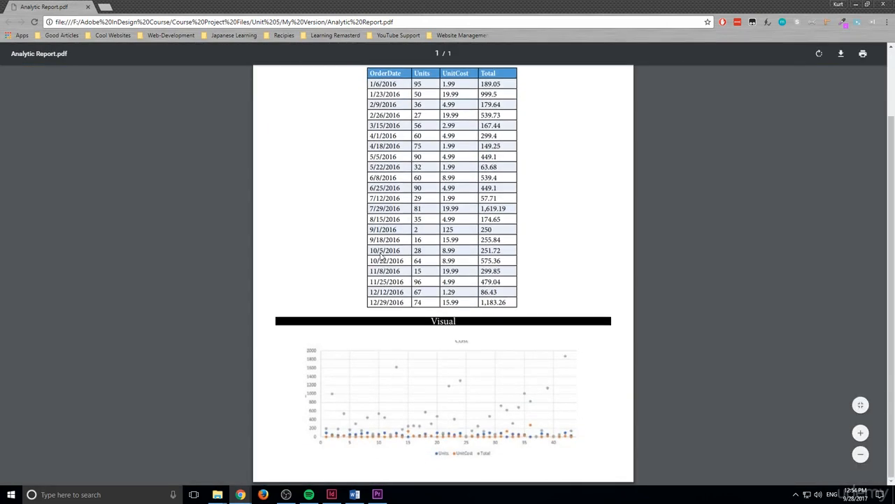
{"action": "scroll", "coordinate": [424, 277], "scroll_direction": "up", "scroll_amount": 1}
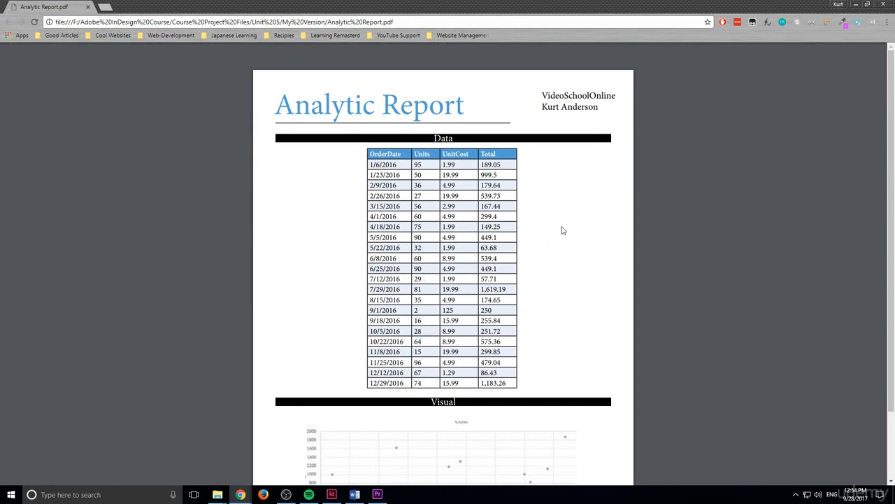
{"action": "left_click", "coordinate": [882, 5]}
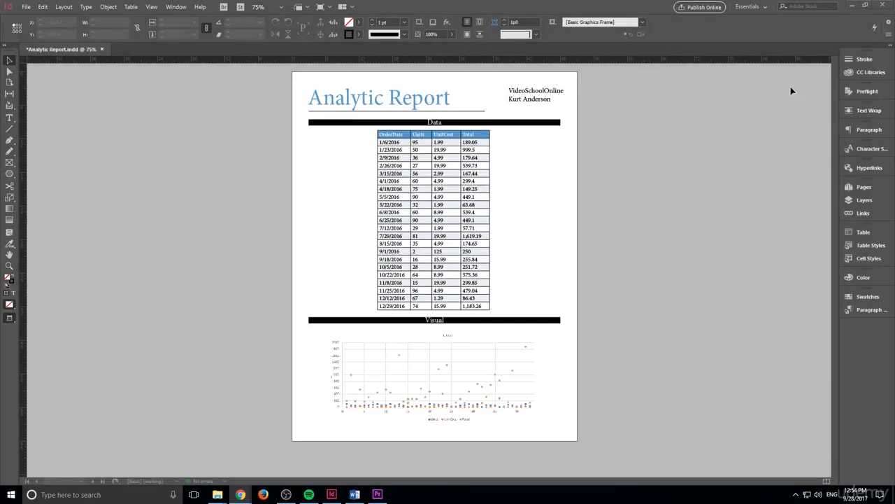